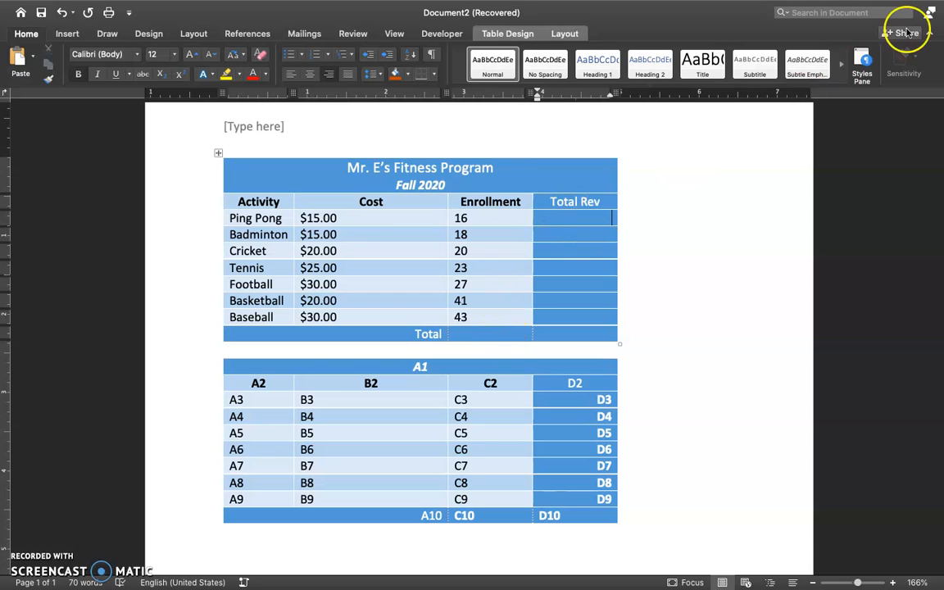
- Calculate the Ping Pong row's Total Rev by inserting the table formula =PRODUCT(B3:C3)
{"action": "left_click", "coordinate": [571, 220]}
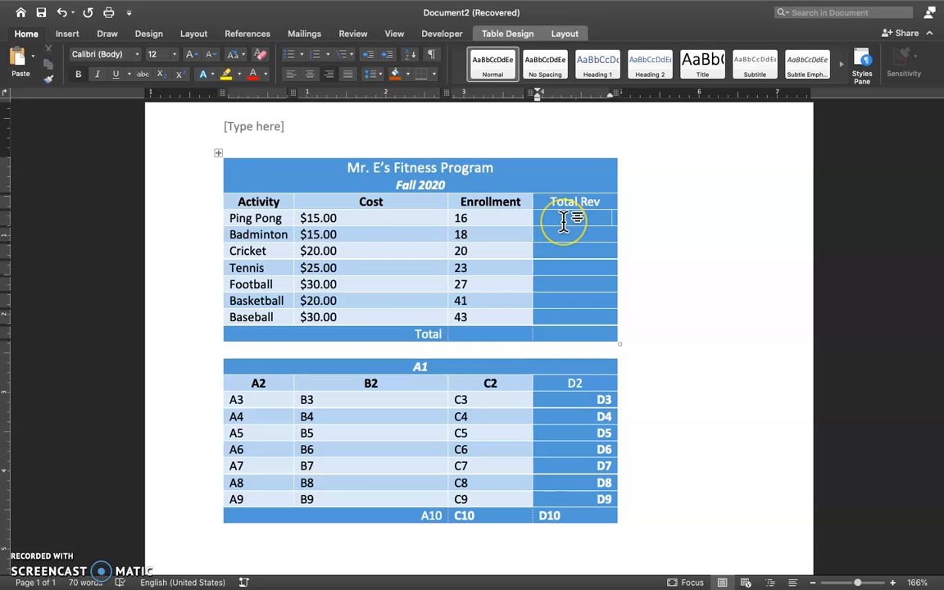
{"action": "left_click", "coordinate": [532, 217]}
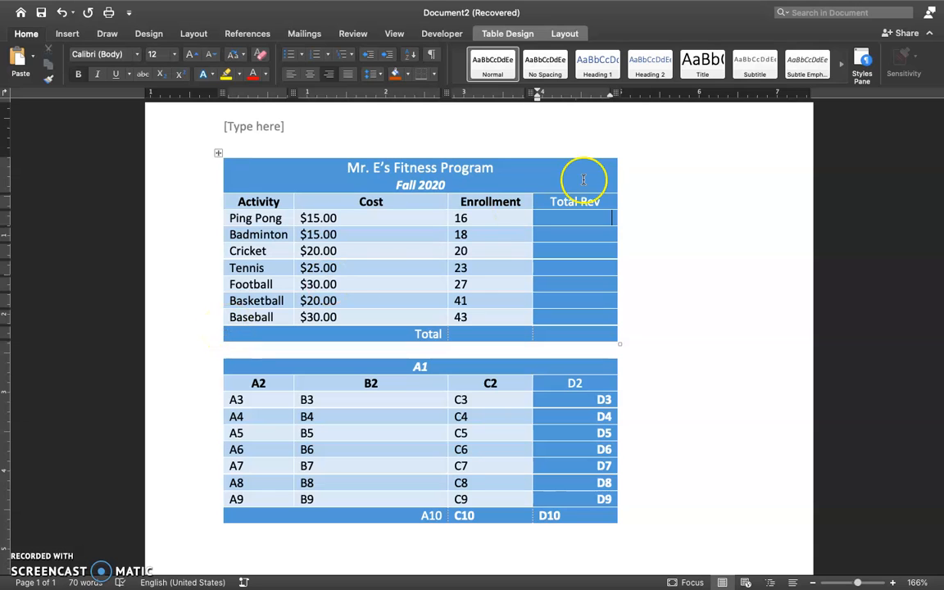
{"action": "left_click", "coordinate": [586, 220]}
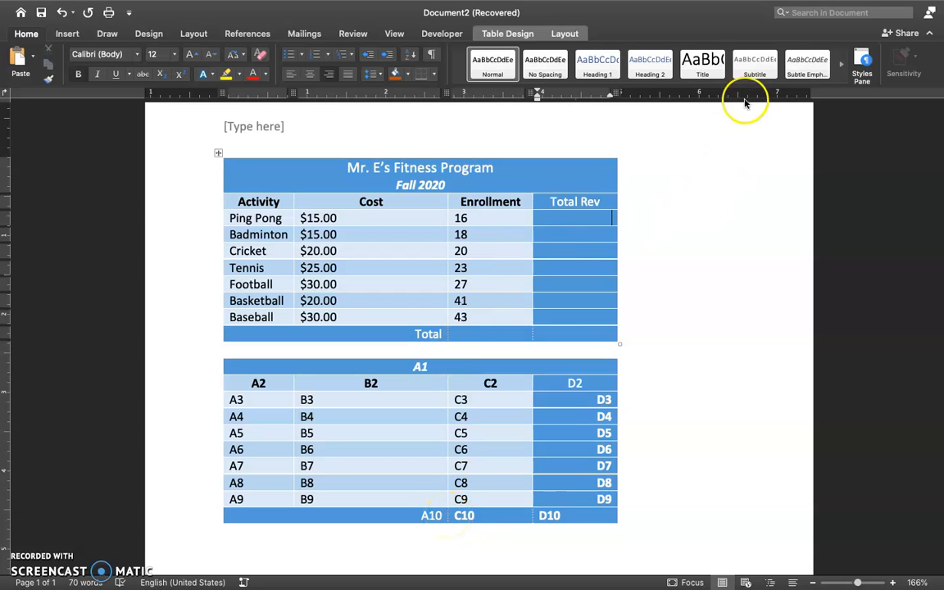
{"action": "mouse_move", "coordinate": [560, 25]}
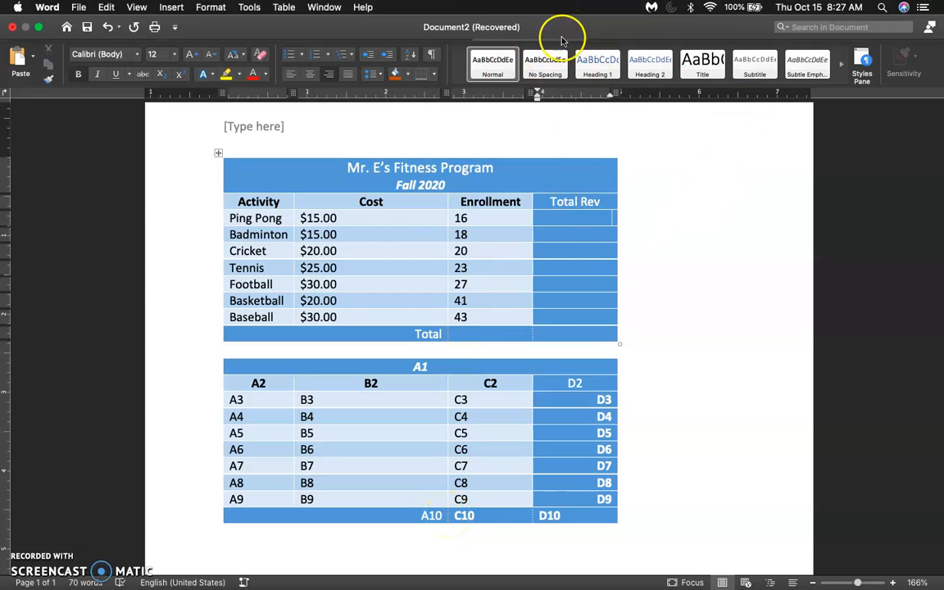
{"action": "left_click", "coordinate": [564, 34]}
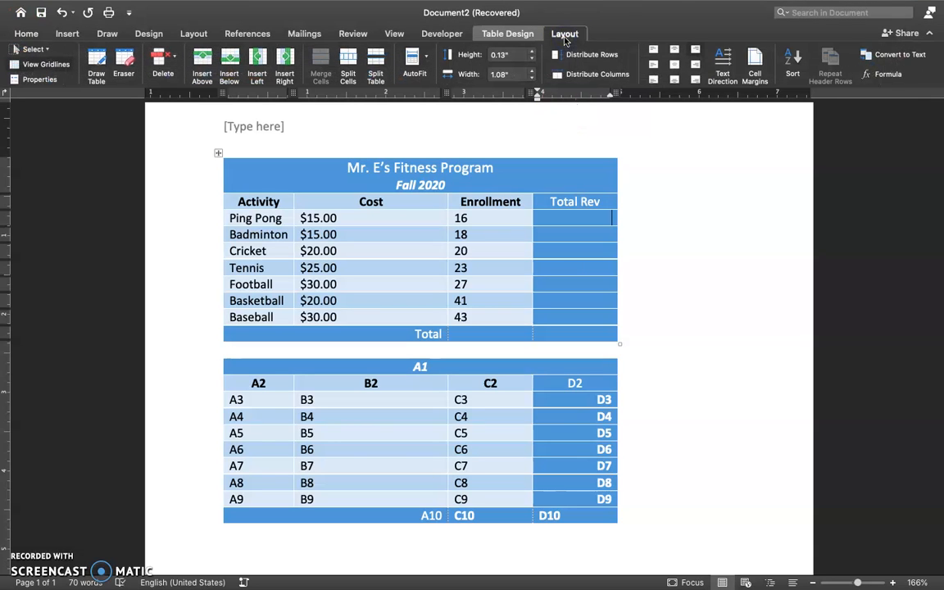
{"action": "left_click", "coordinate": [883, 74]}
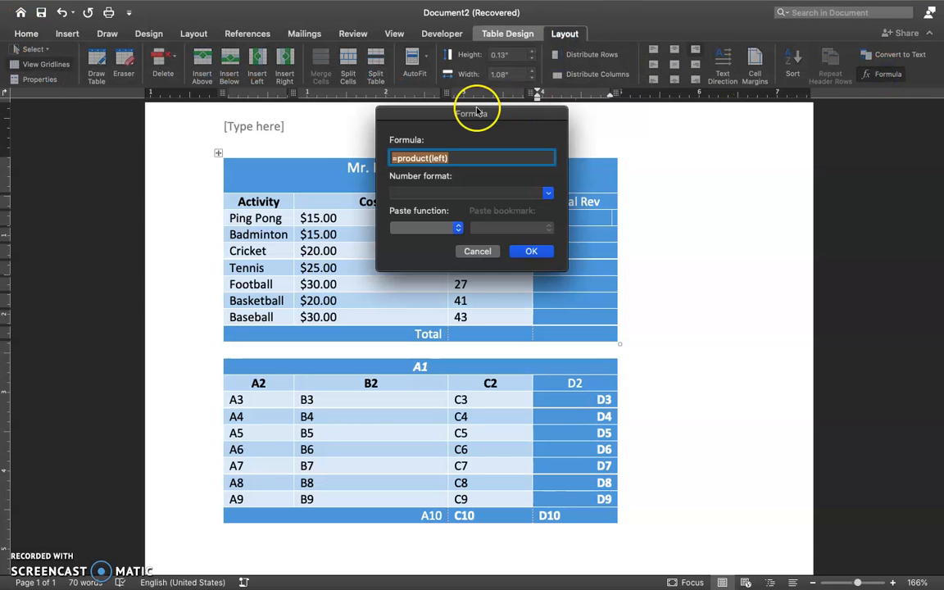
{"action": "left_click_drag", "start_coordinate": [474, 111], "coordinate": [762, 130]}
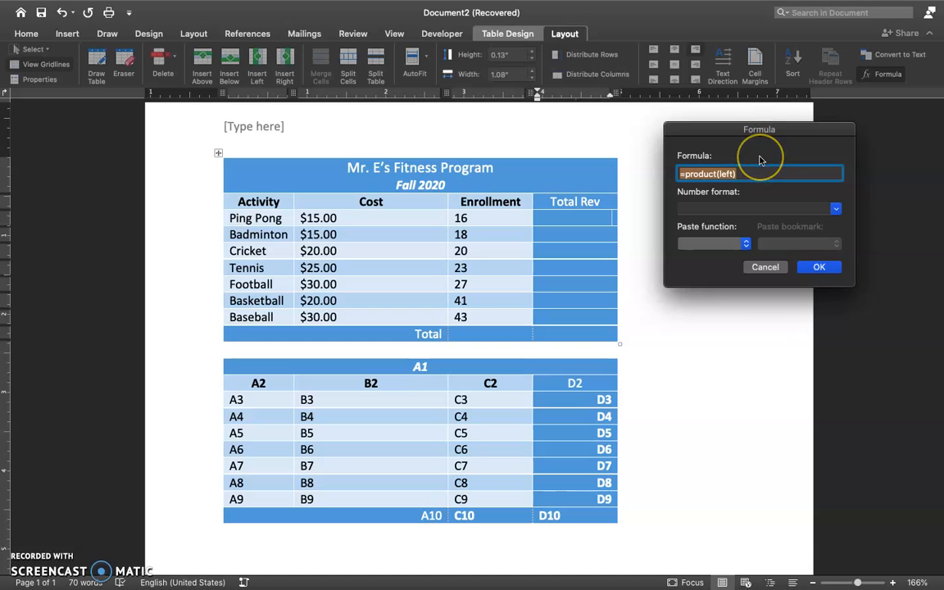
{"action": "key", "text": "BackSpace"}
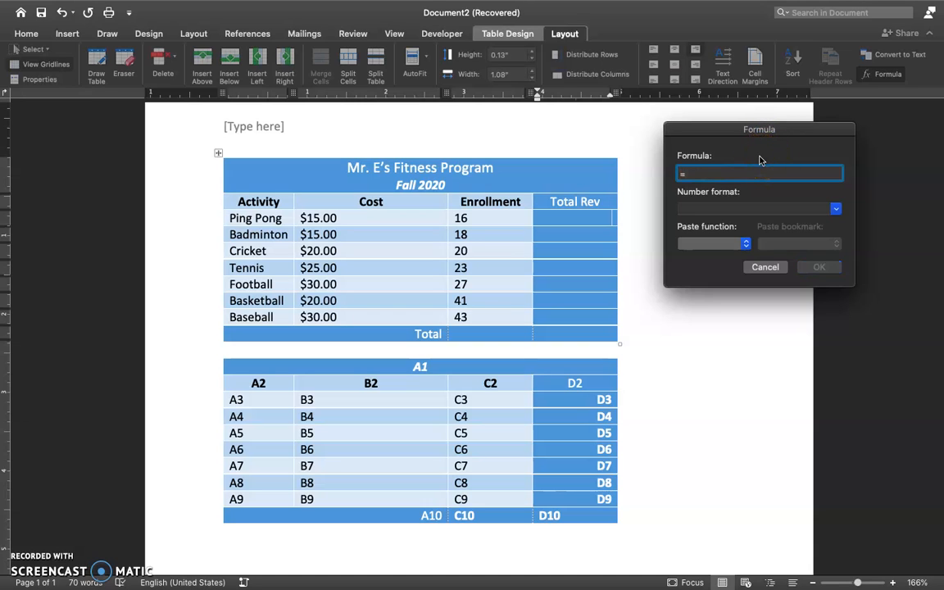
{"action": "type", "text": "=PRU"}
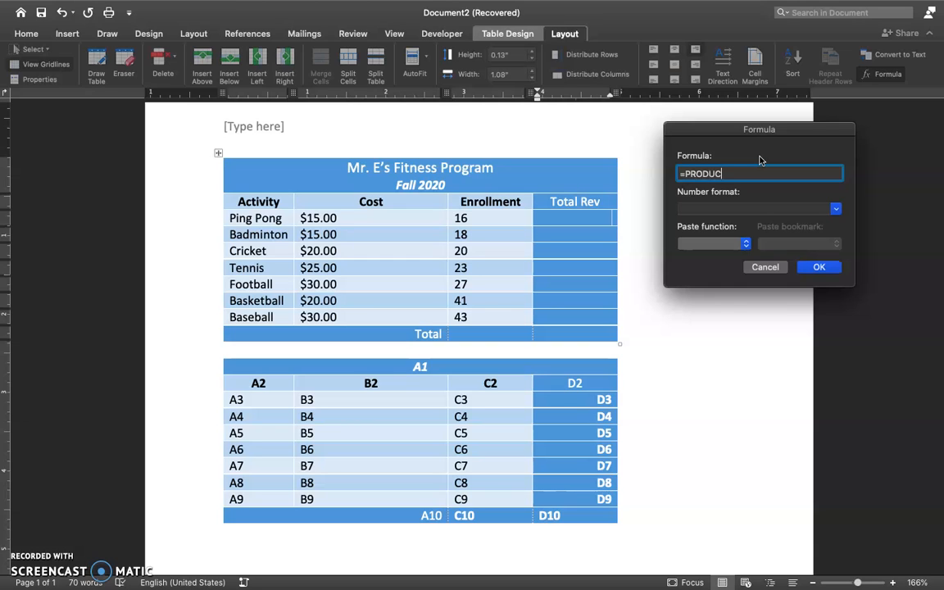
{"action": "left_click", "coordinate": [746, 244]}
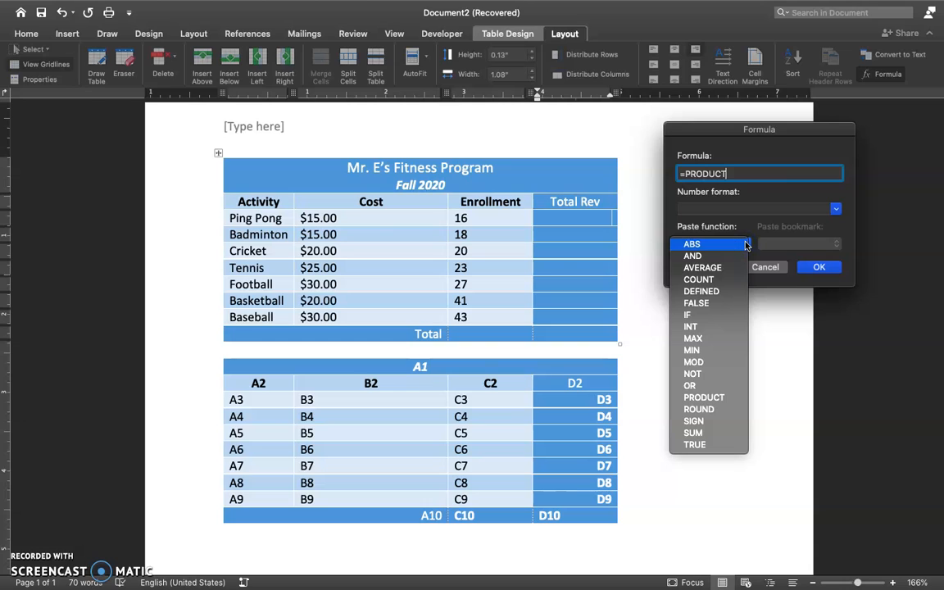
{"action": "left_click_drag", "start_coordinate": [746, 244], "coordinate": [714, 445]}
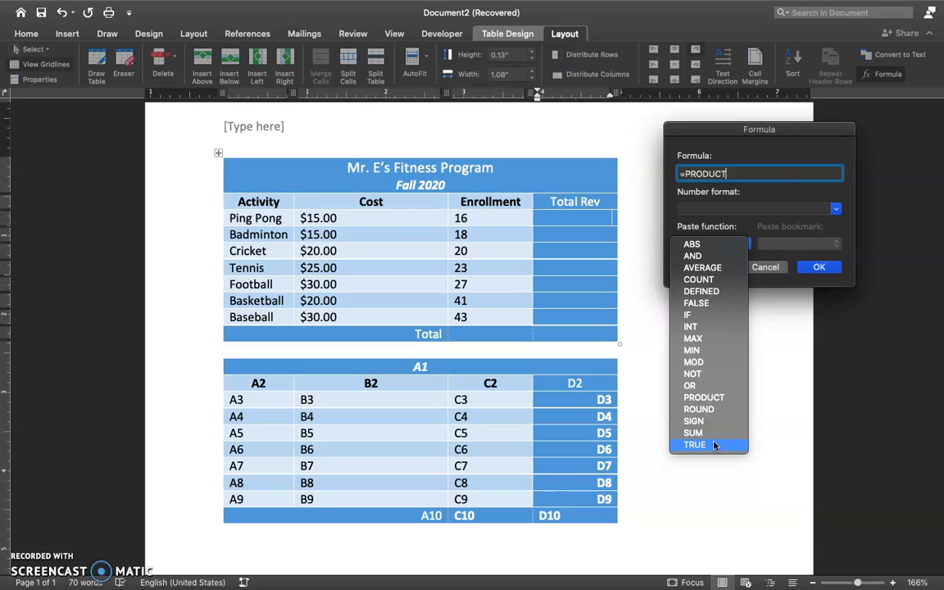
{"action": "left_click_drag", "start_coordinate": [714, 445], "coordinate": [738, 176]}
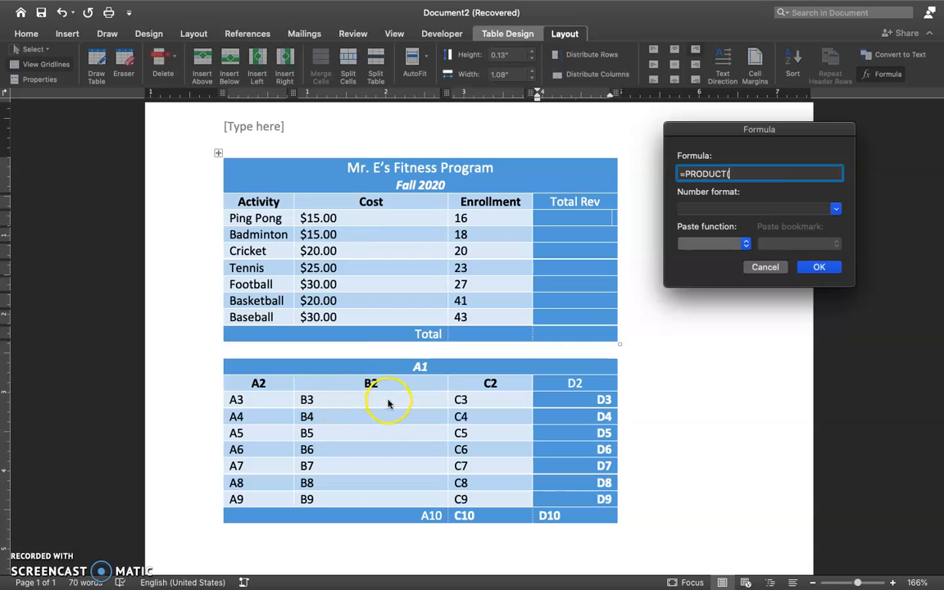
{"action": "type", "text": "C"}
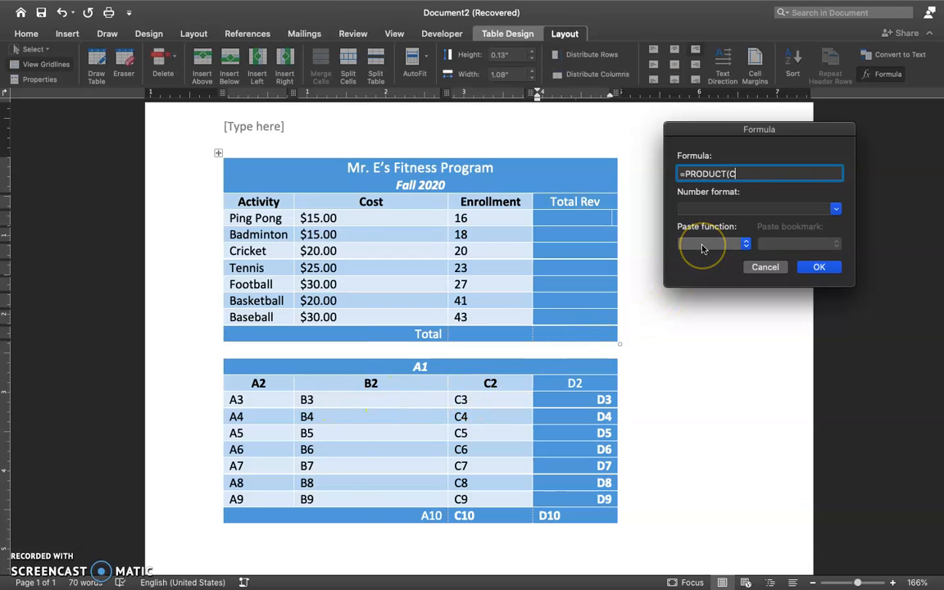
{"action": "key", "text": "BackSpace"}
{"action": "type", "text": "B3:C3)"}
{"action": "left_click", "coordinate": [820, 268]}
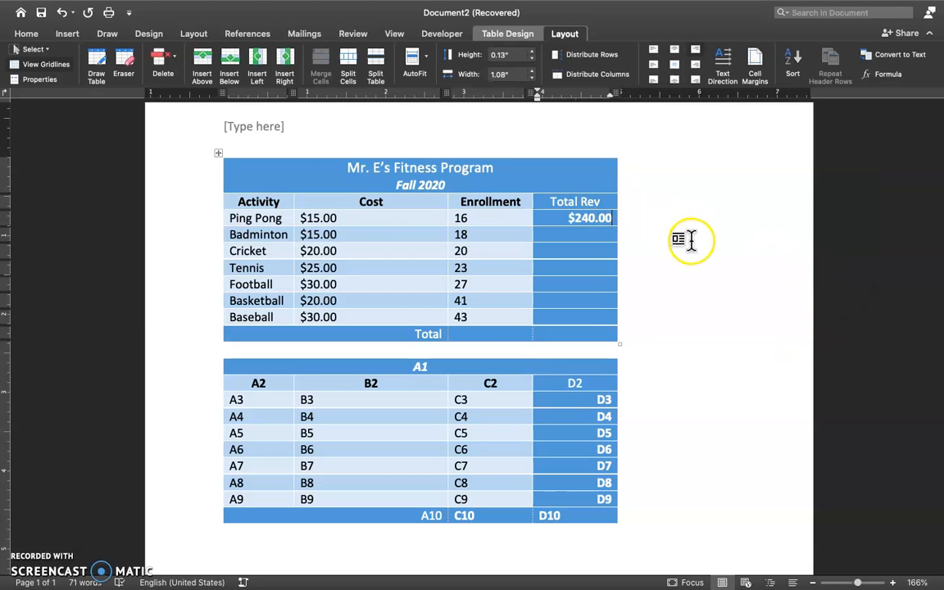
- Insert the formula =PRODUCT(LEFT) in the Badminton row's Total Rev cell and copy the formula text for reuse
{"action": "left_click", "coordinate": [589, 236]}
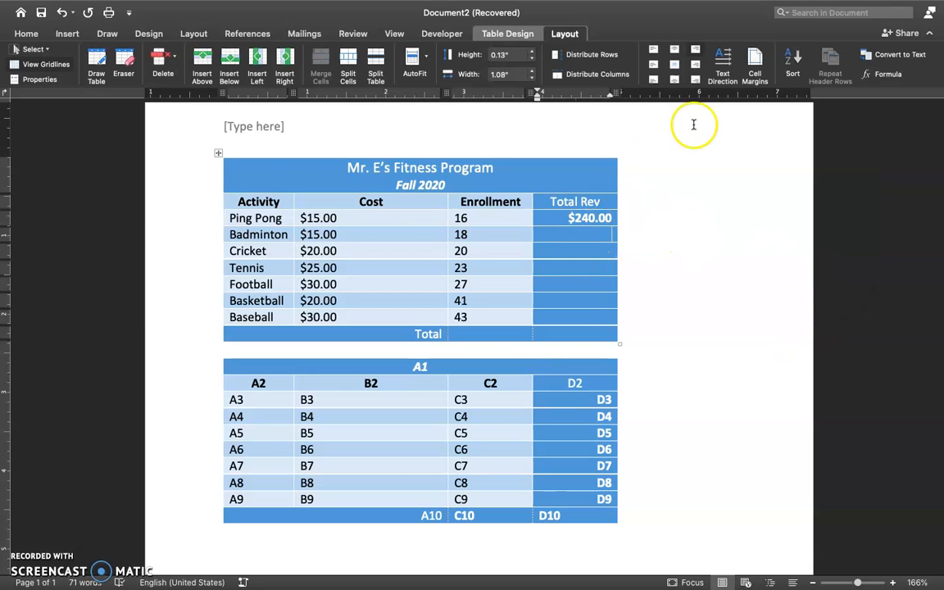
{"action": "left_click", "coordinate": [889, 75]}
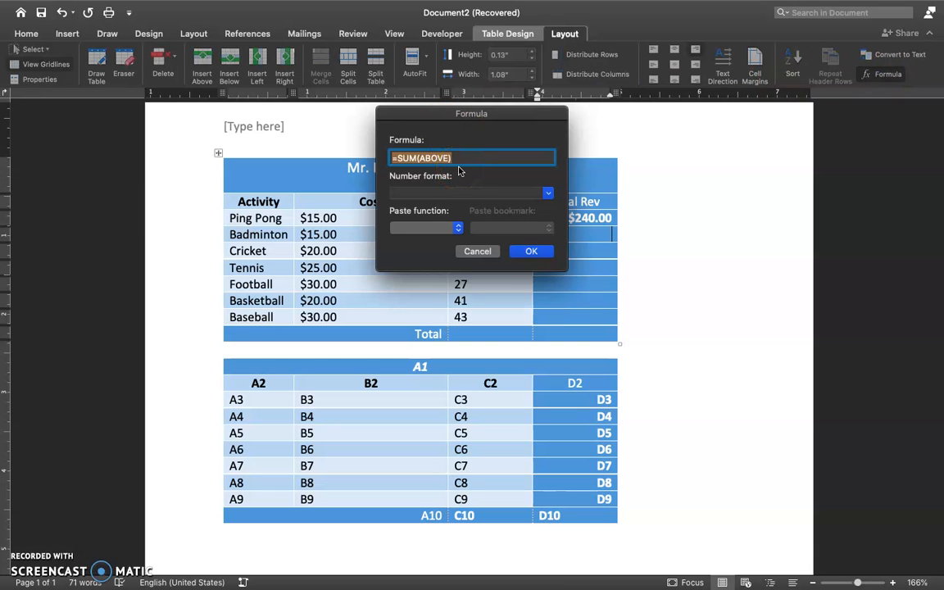
{"action": "type", "text": "=PRODUCT(LEFT"}
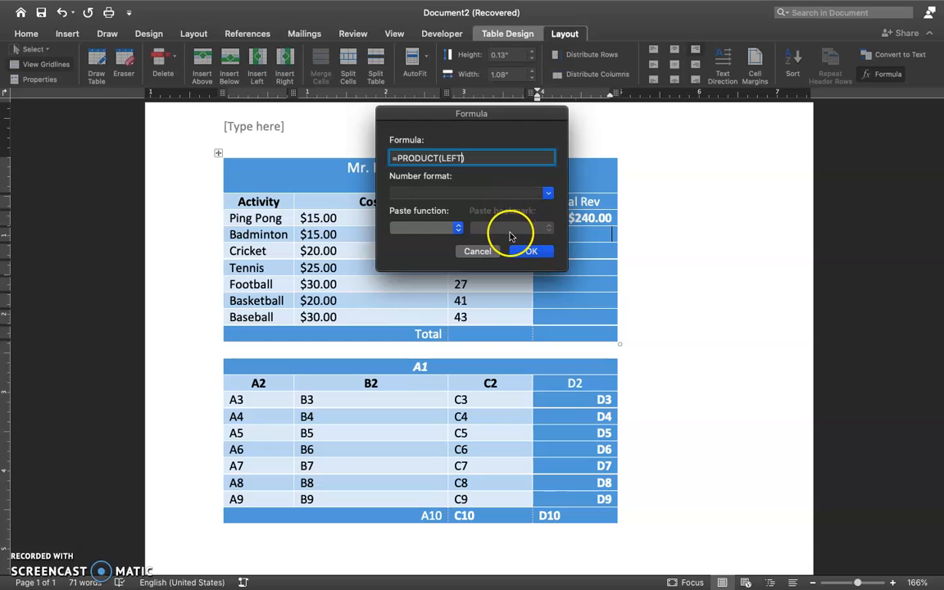
{"action": "left_click_drag", "start_coordinate": [468, 155], "coordinate": [363, 158]}
{"action": "key", "text": "super+c"}
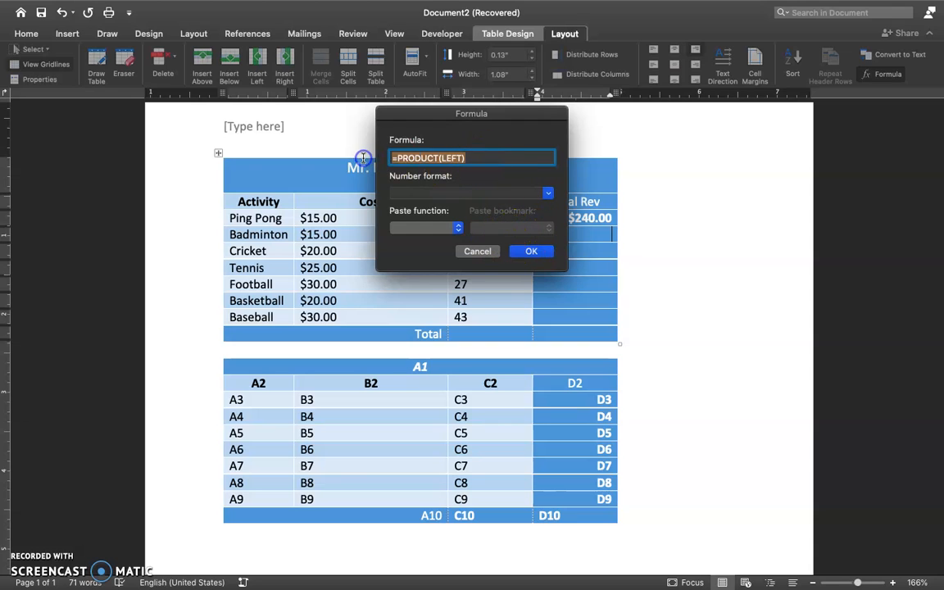
{"action": "left_click", "coordinate": [533, 251]}
- Insert the copied formula =PRODUCT(LEFT) in the Cricket row's Total Rev cell
{"action": "left_click", "coordinate": [576, 254]}
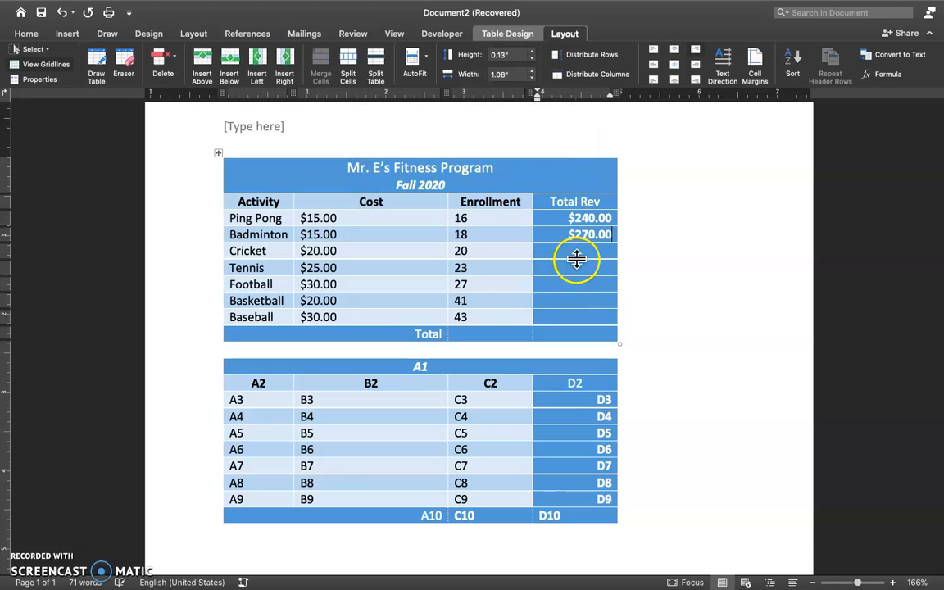
{"action": "left_click", "coordinate": [888, 74]}
{"action": "key", "text": "super+v"}
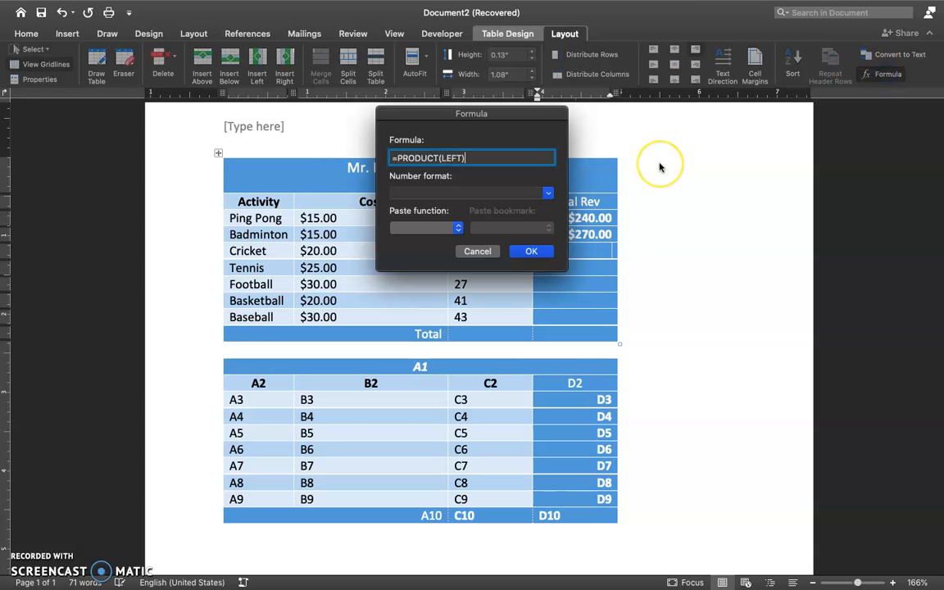
{"action": "key", "text": "Return"}
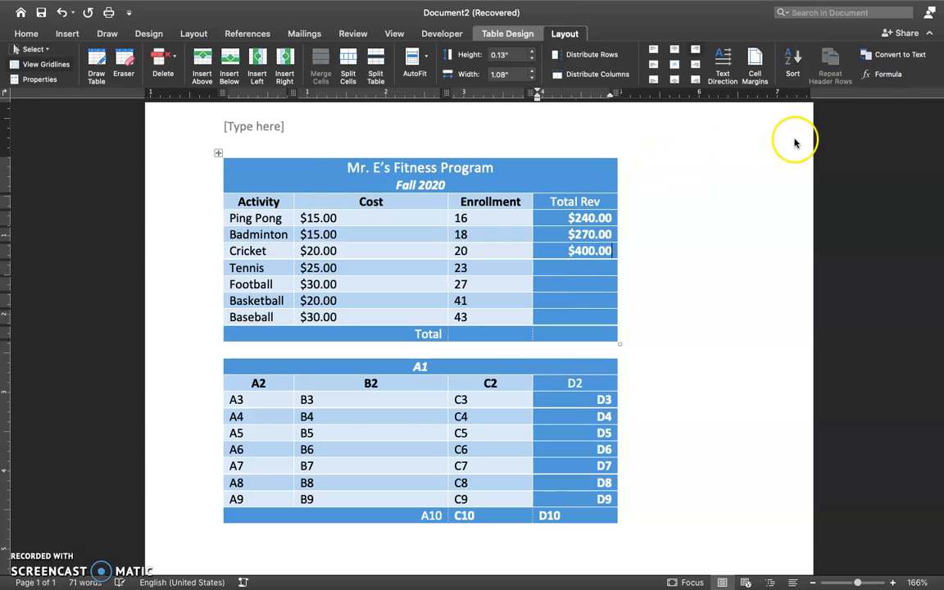
{"action": "left_click", "coordinate": [881, 75]}
{"action": "key", "text": "super+c"}
{"action": "left_click", "coordinate": [477, 251]}
- Fill the Total Rev cells of the Tennis and Football rows with the copied formula =PRODUCT(LEFT)
{"action": "left_click", "coordinate": [606, 267]}
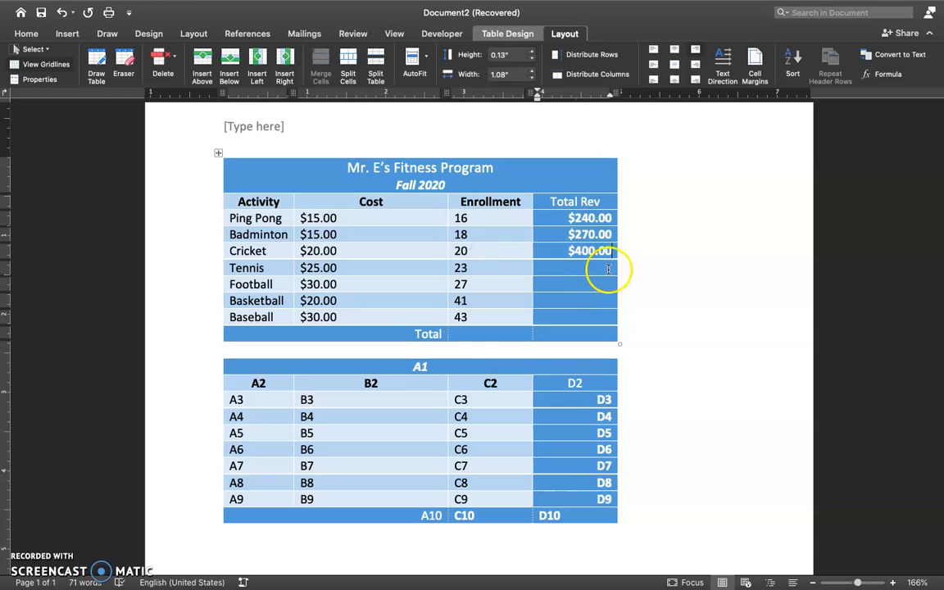
{"action": "left_click", "coordinate": [885, 75]}
{"action": "key", "text": "super+v"}
{"action": "key", "text": "Return"}
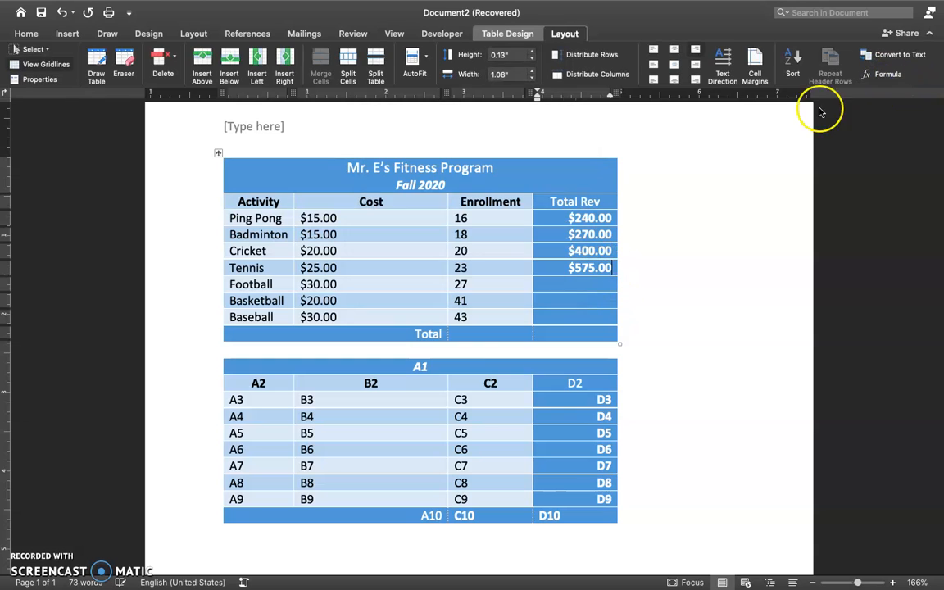
{"action": "left_click", "coordinate": [607, 280]}
{"action": "left_click", "coordinate": [877, 75]}
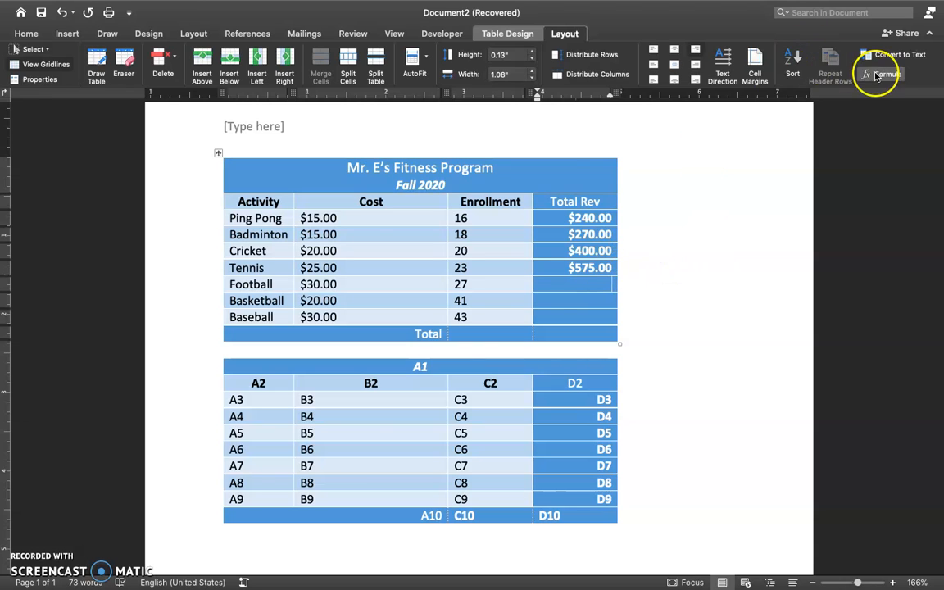
{"action": "key", "text": "super+v"}
{"action": "left_click", "coordinate": [538, 248]}
- Calculate Total Rev for the Basketball and Baseball rows using the copied formula =PRODUCT(LEFT)
{"action": "left_click", "coordinate": [589, 298]}
{"action": "left_click", "coordinate": [867, 78]}
{"action": "key", "text": "super+v"}
{"action": "key", "text": "Return"}
{"action": "left_click", "coordinate": [580, 318]}
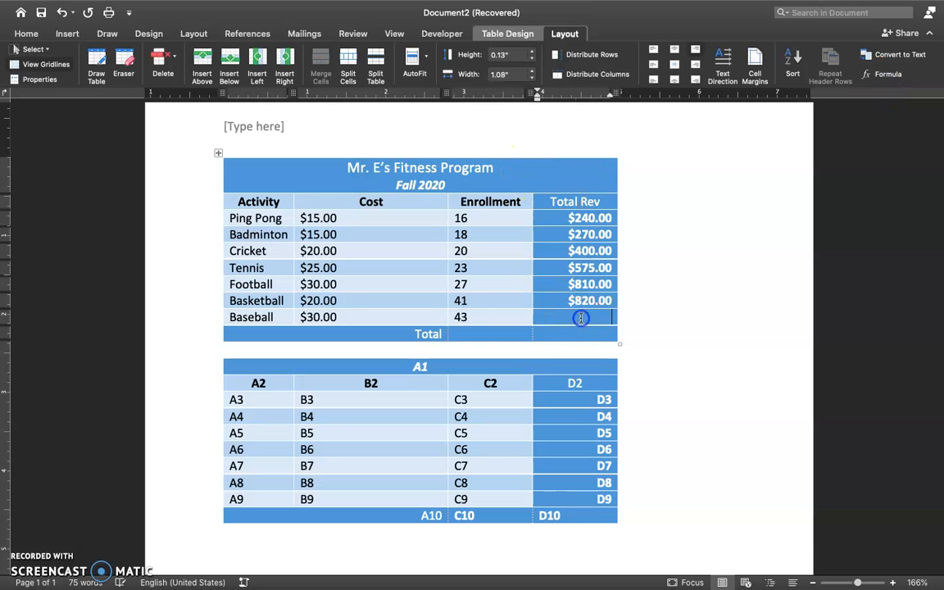
{"action": "left_click", "coordinate": [872, 75]}
{"action": "key", "text": "super+v"}
{"action": "key", "text": "Return"}
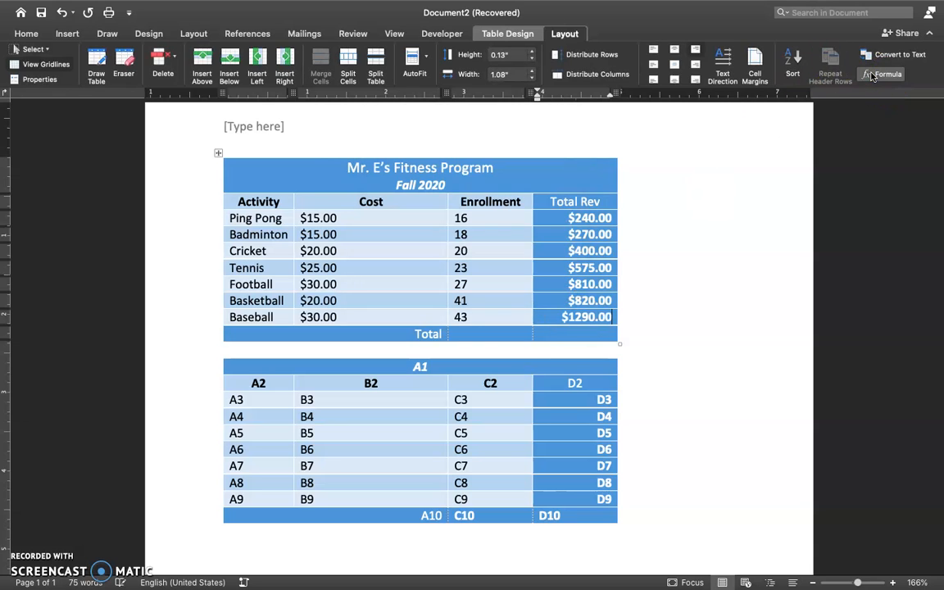
- Total the Total Rev and Enrollment columns in the Total row using the formula =SUM(ABOVE)
{"action": "left_click", "coordinate": [573, 331]}
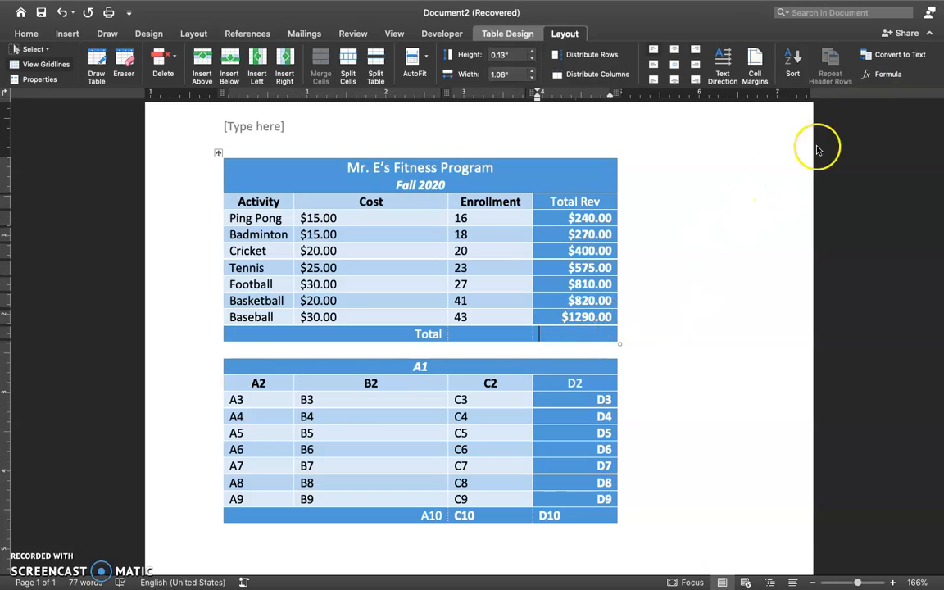
{"action": "left_click", "coordinate": [882, 75]}
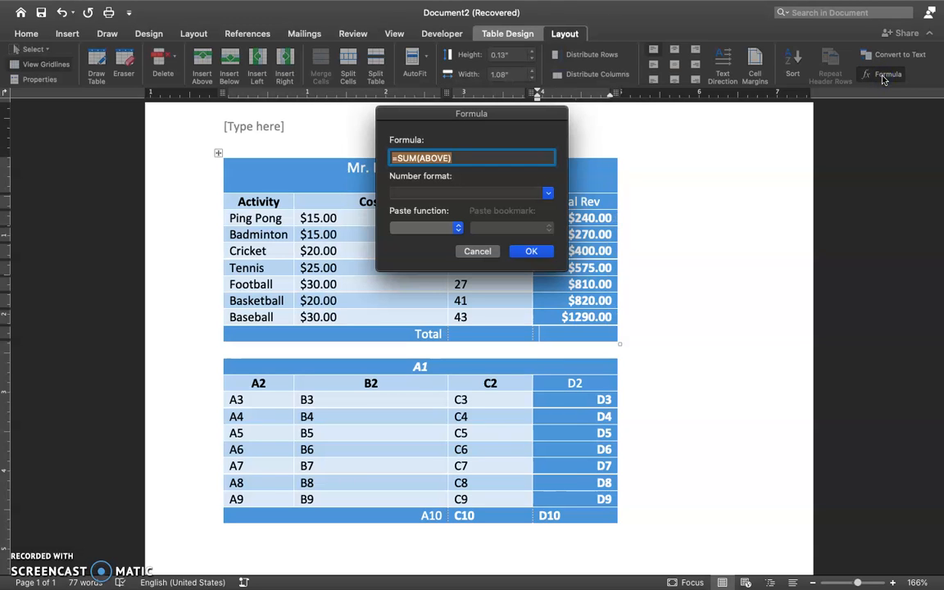
{"action": "left_click", "coordinate": [534, 250]}
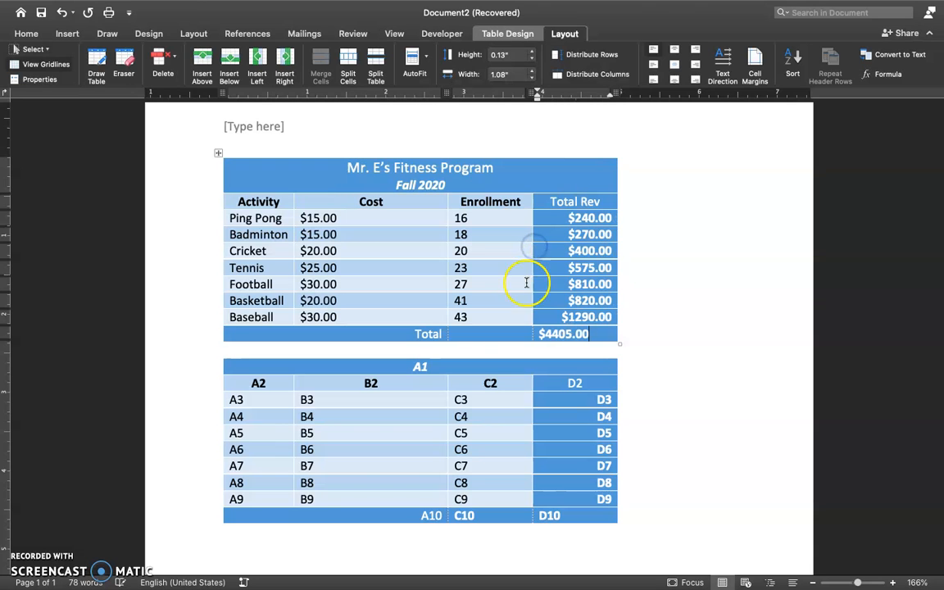
{"action": "left_click", "coordinate": [882, 76]}
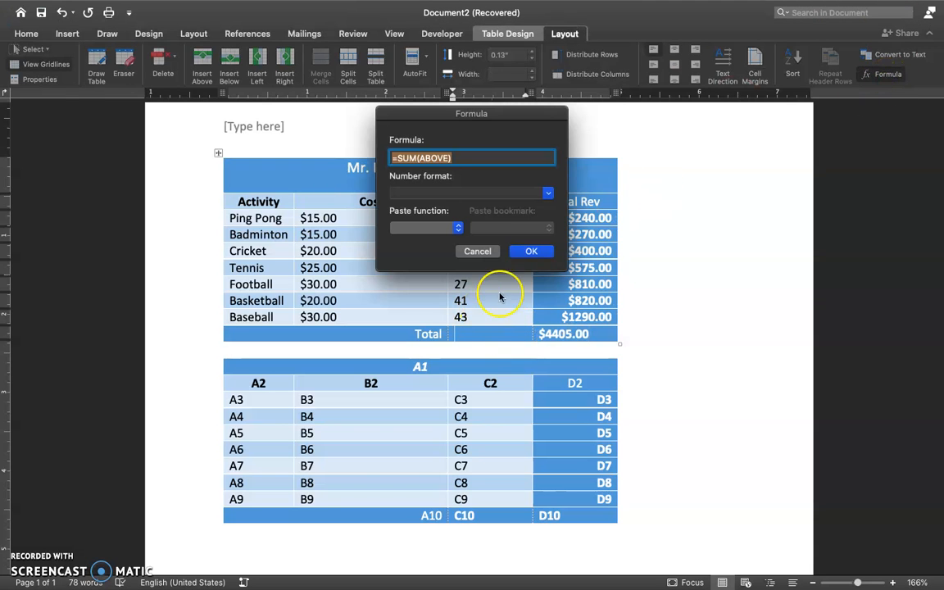
{"action": "left_click", "coordinate": [534, 252]}
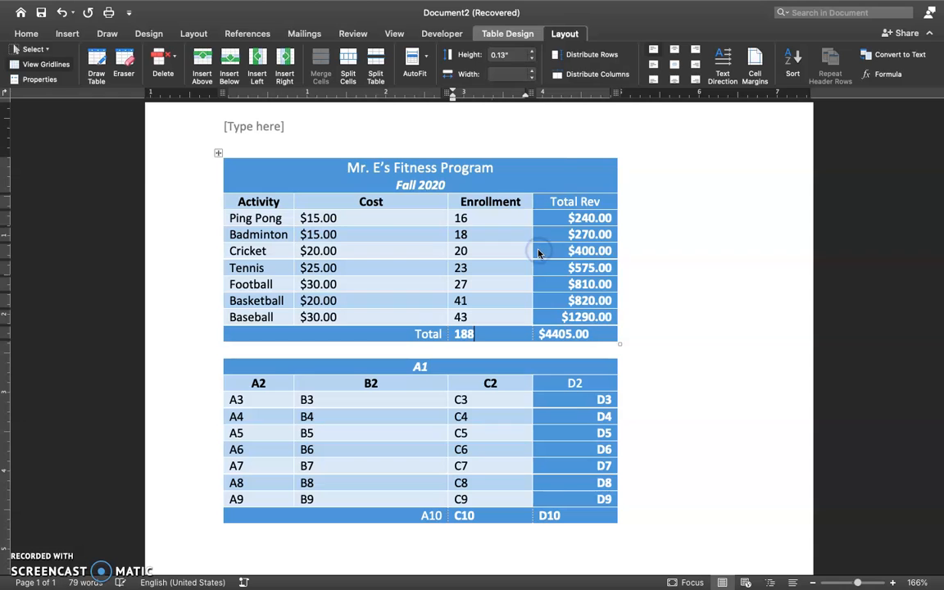
- Look through the functions available for table formulas
{"action": "left_click", "coordinate": [885, 76]}
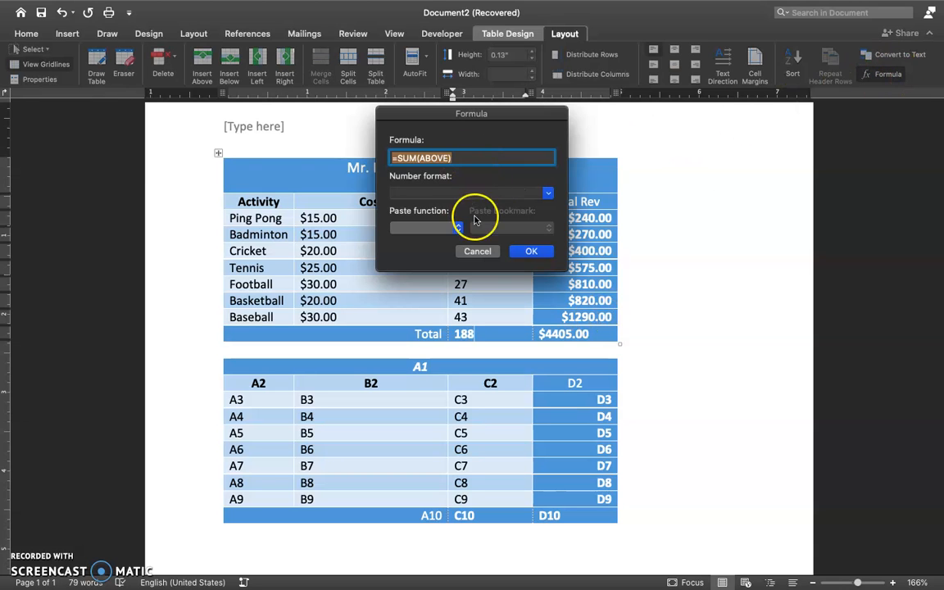
{"action": "left_click", "coordinate": [455, 233]}
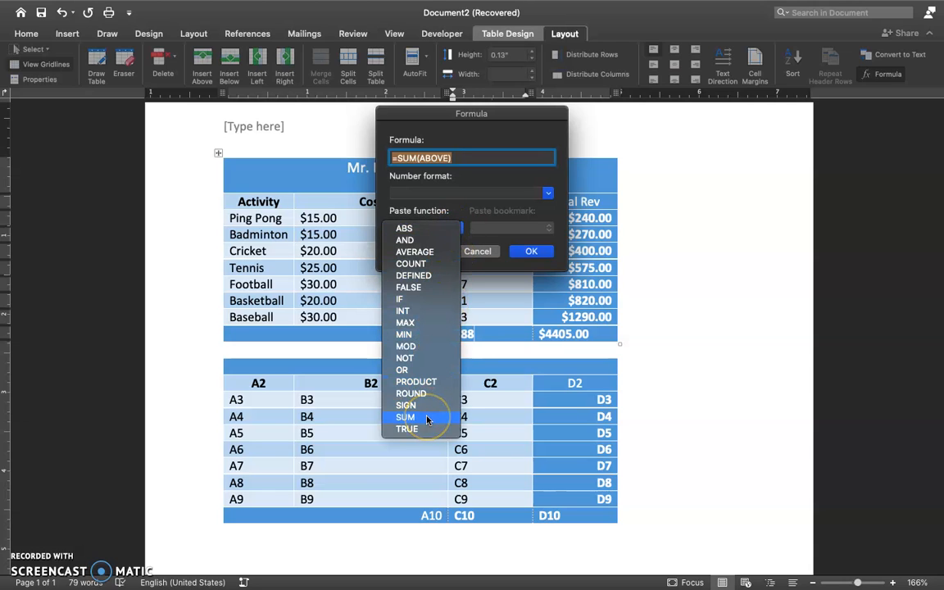
- Switch to Chrome and bring up the Microsoft support article "Use a formula in a Word or Outlook table"
{"action": "key", "text": "ctrl+Right"}
{"action": "key", "text": "ctrl+Left"}
{"action": "key", "text": "ctrl+Left"}
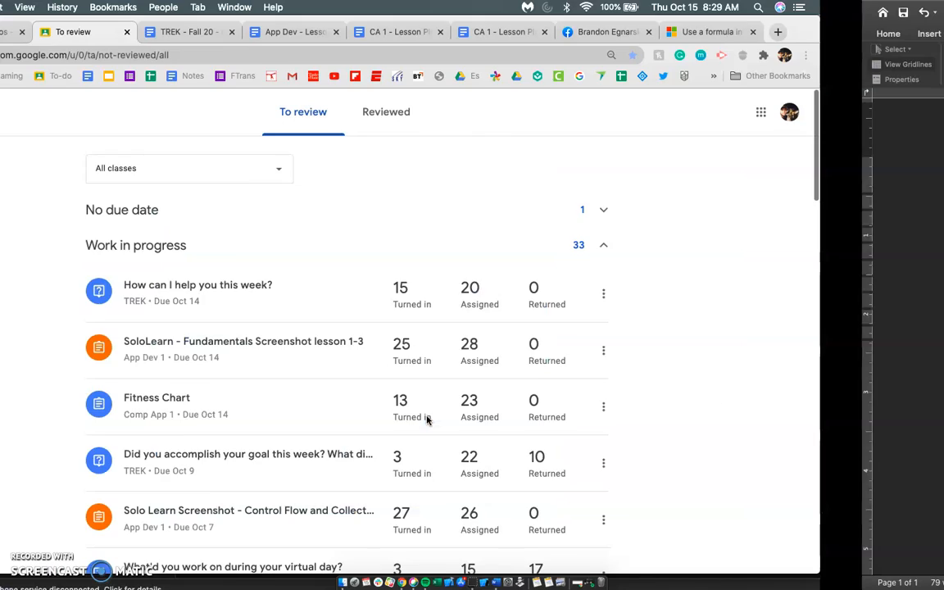
{"action": "left_click", "coordinate": [816, 27]}
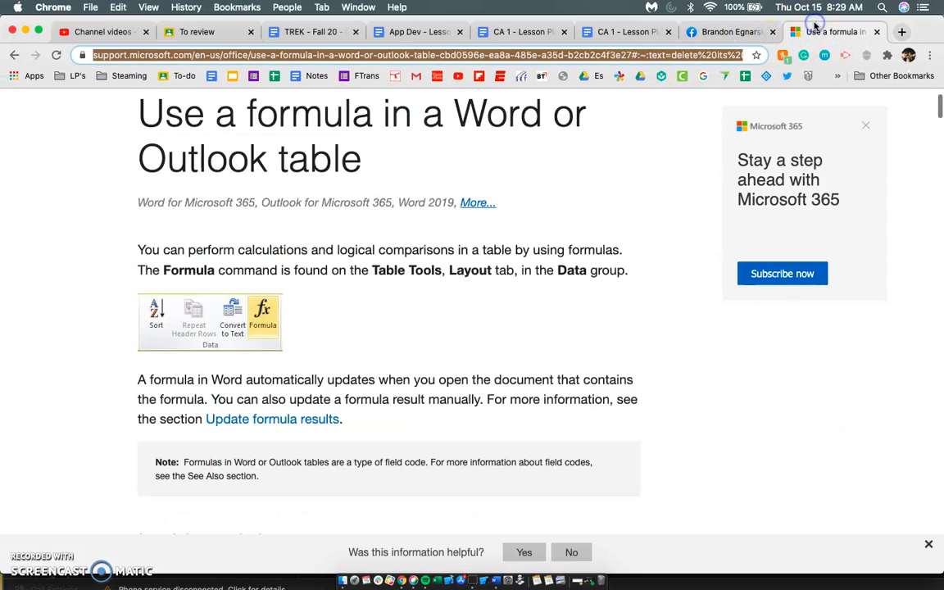
- Read the article's sections on updating formula results and on using positional arguments such as LEFT and ABOVE with functions
{"action": "scroll", "coordinate": [311, 401], "scroll_direction": "up", "scroll_amount": 2}
{"action": "scroll", "coordinate": [312, 403], "scroll_direction": "down", "scroll_amount": 6}
{"action": "scroll", "coordinate": [313, 402], "scroll_direction": "down", "scroll_amount": 15}
{"action": "scroll", "coordinate": [313, 401], "scroll_direction": "down", "scroll_amount": 1}
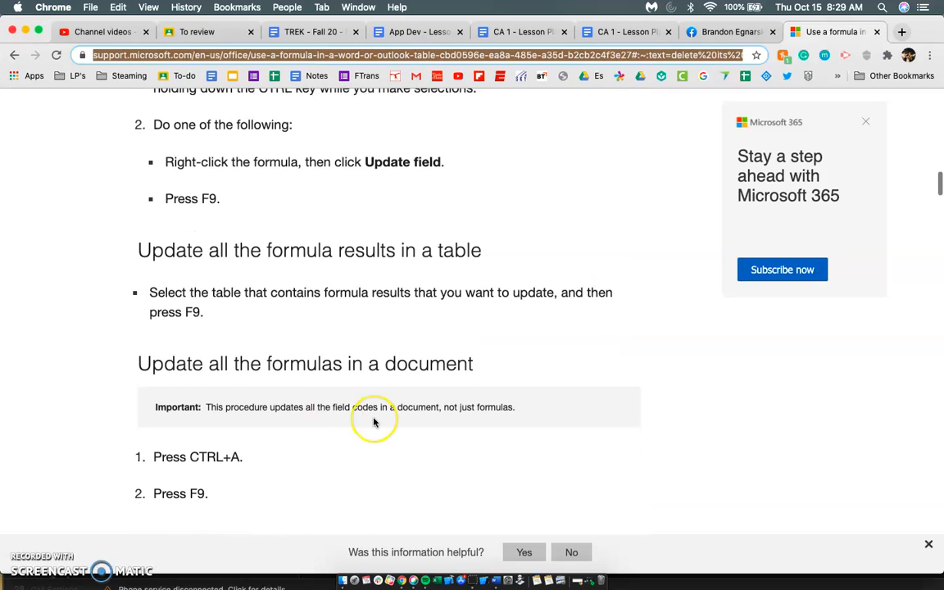
{"action": "scroll", "coordinate": [373, 423], "scroll_direction": "down", "scroll_amount": 10}
{"action": "scroll", "coordinate": [373, 423], "scroll_direction": "down", "scroll_amount": 5}
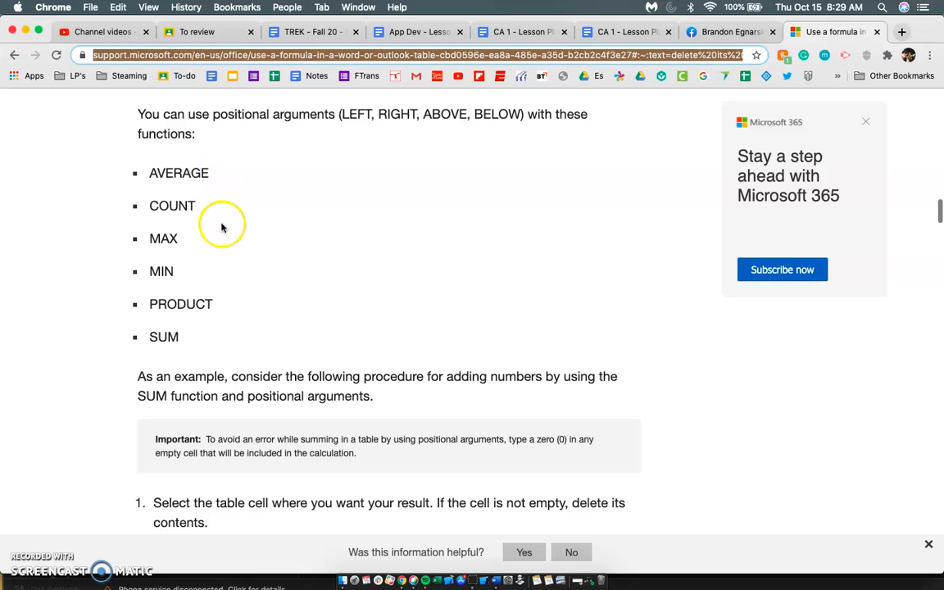
{"action": "scroll", "coordinate": [228, 236], "scroll_direction": "down", "scroll_amount": 10}
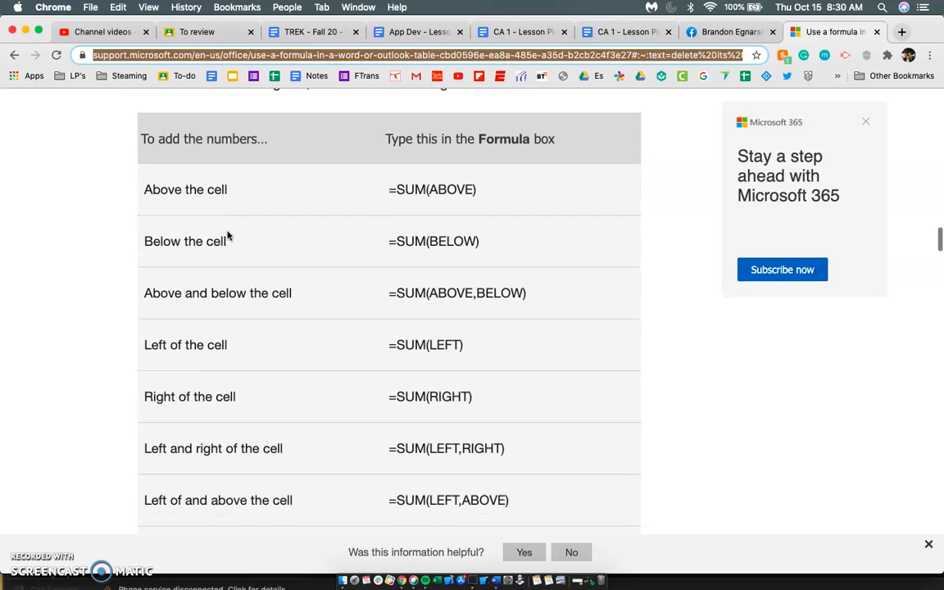
{"action": "scroll", "coordinate": [414, 425], "scroll_direction": "down", "scroll_amount": 4}
{"action": "scroll", "coordinate": [416, 429], "scroll_direction": "down", "scroll_amount": 10}
{"action": "scroll", "coordinate": [416, 429], "scroll_direction": "down", "scroll_amount": 5}
- Examine the article's table of available functions with their examples, and the A1 reference style for addressing table cells
{"action": "left_click", "coordinate": [412, 432]}
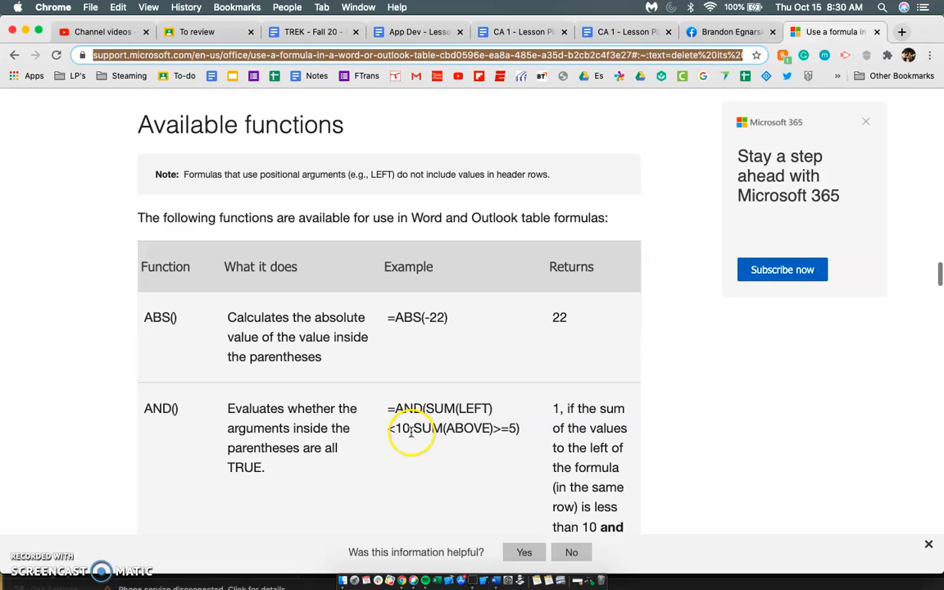
{"action": "scroll", "coordinate": [411, 432], "scroll_direction": "down", "scroll_amount": 6}
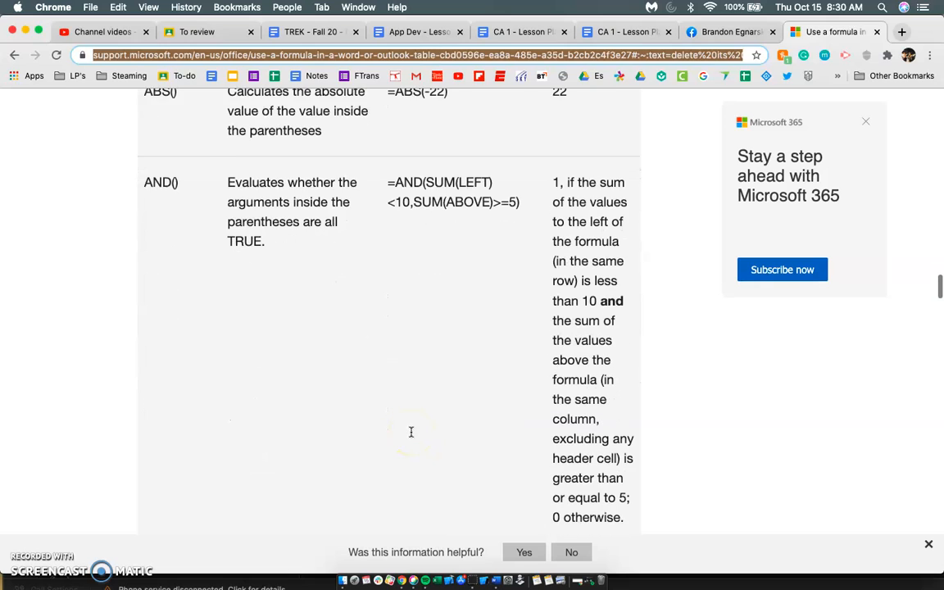
{"action": "scroll", "coordinate": [412, 432], "scroll_direction": "down", "scroll_amount": 2}
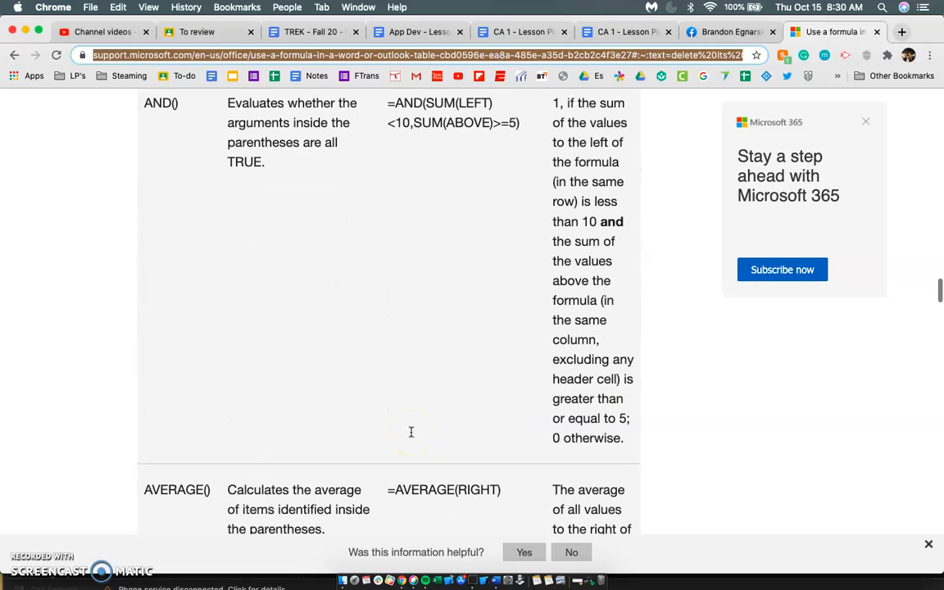
{"action": "scroll", "coordinate": [412, 432], "scroll_direction": "down", "scroll_amount": 3}
{"action": "scroll", "coordinate": [411, 432], "scroll_direction": "down", "scroll_amount": 3}
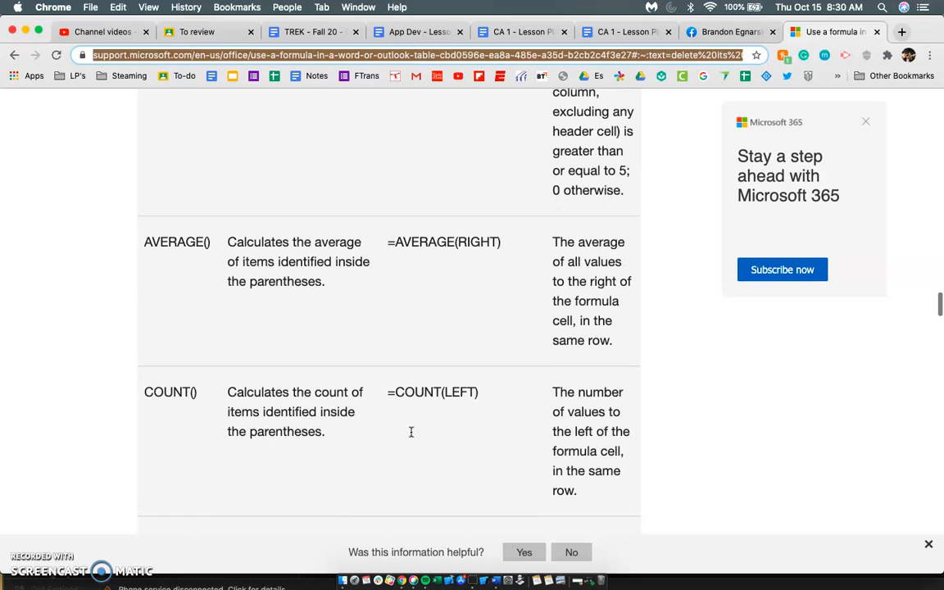
{"action": "scroll", "coordinate": [412, 432], "scroll_direction": "down", "scroll_amount": 10}
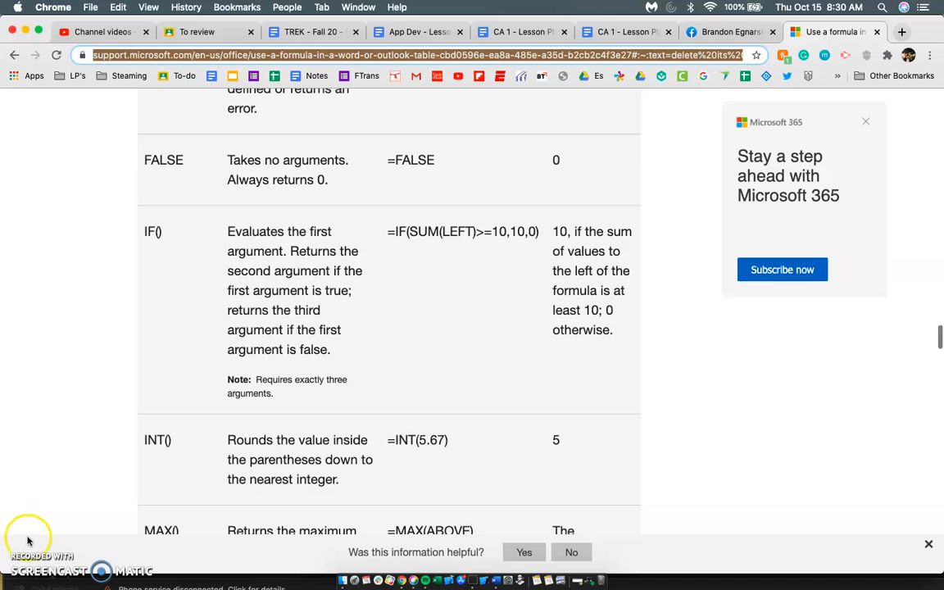
{"action": "scroll", "coordinate": [90, 320], "scroll_direction": "down", "scroll_amount": 3}
{"action": "scroll", "coordinate": [90, 321], "scroll_direction": "down", "scroll_amount": 9}
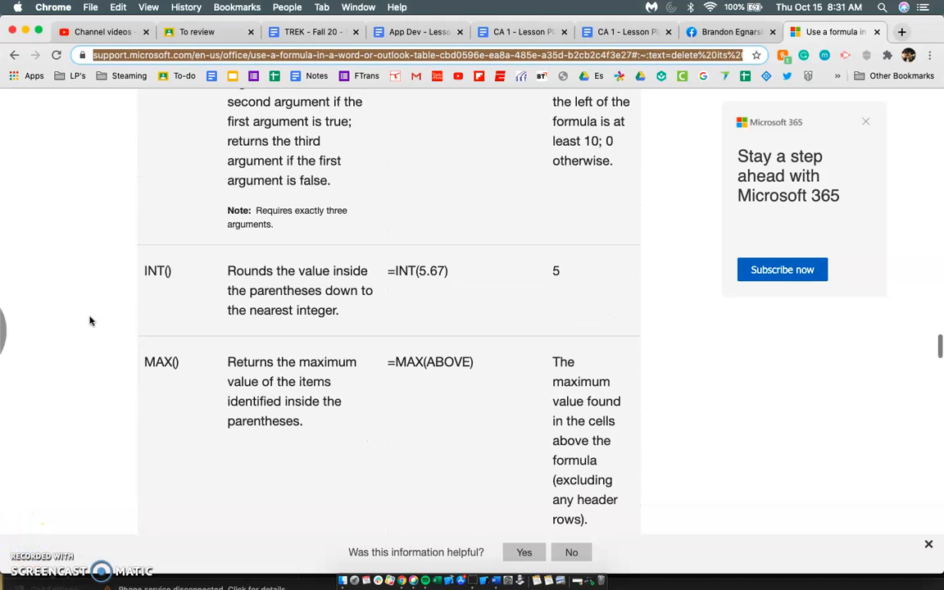
{"action": "scroll", "coordinate": [90, 320], "scroll_direction": "down", "scroll_amount": 20}
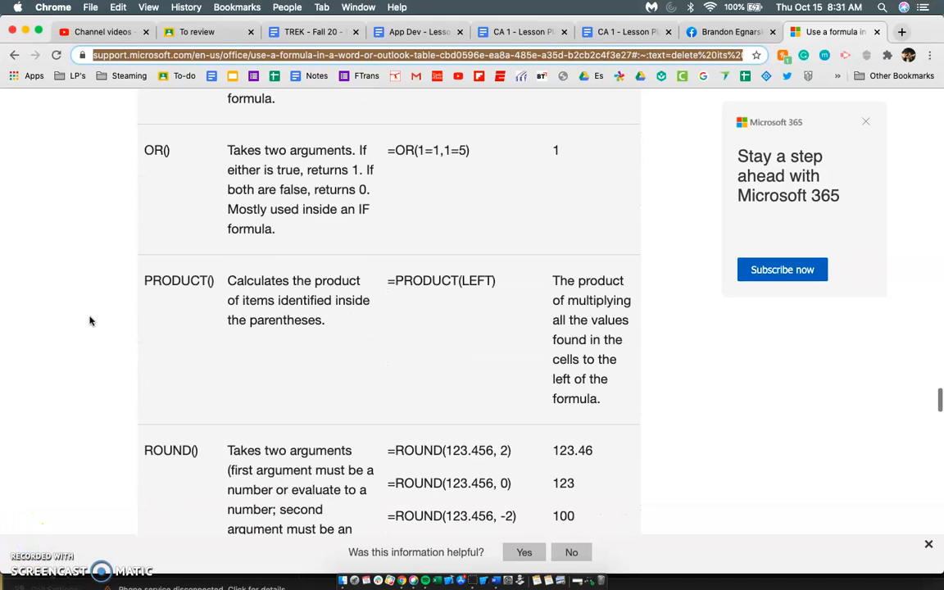
{"action": "scroll", "coordinate": [90, 321], "scroll_direction": "down", "scroll_amount": 20}
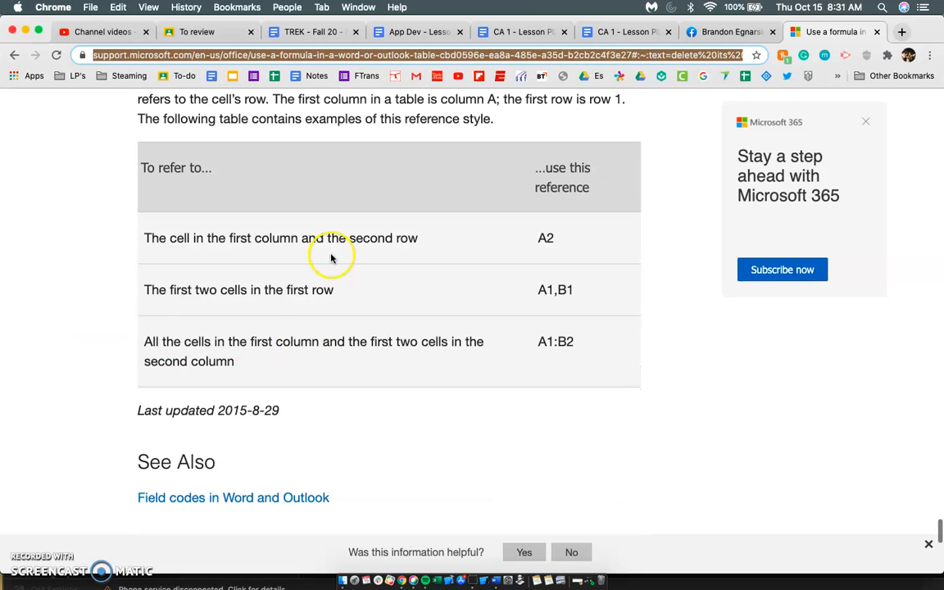
{"action": "scroll", "coordinate": [549, 335], "scroll_direction": "up", "scroll_amount": 2}
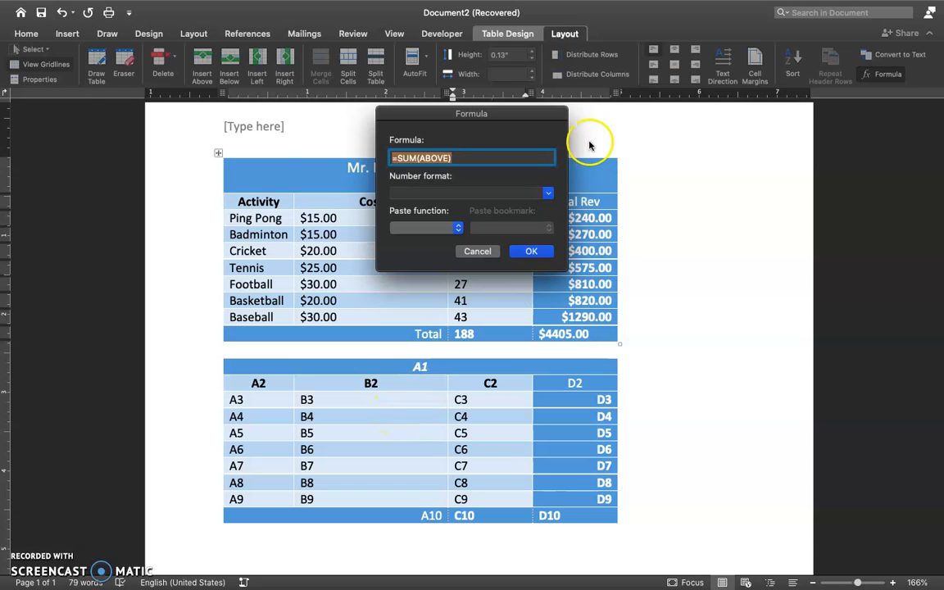
- Dismiss the Formula dialog and sort the activity rows, Ping Pong through Baseball, by Column 4 as numbers in descending order
{"action": "left_click", "coordinate": [477, 251]}
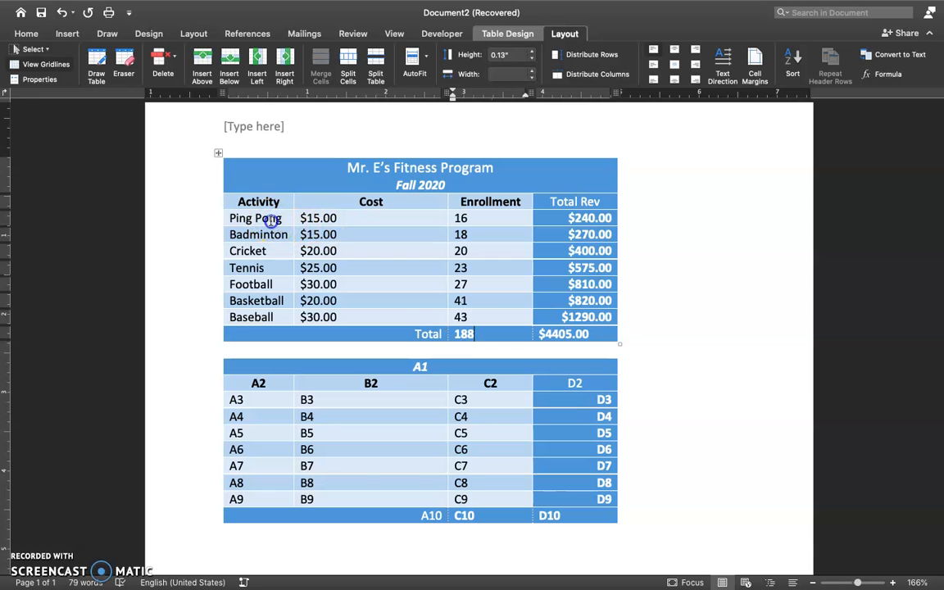
{"action": "left_click_drag", "start_coordinate": [272, 218], "coordinate": [511, 336]}
{"action": "left_click_drag", "start_coordinate": [573, 218], "coordinate": [574, 317]}
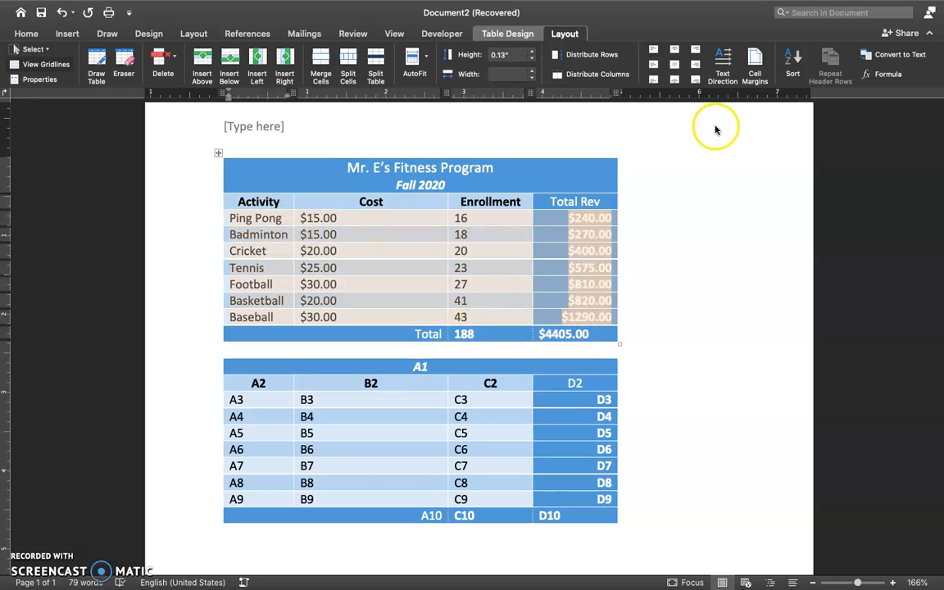
{"action": "left_click", "coordinate": [796, 62]}
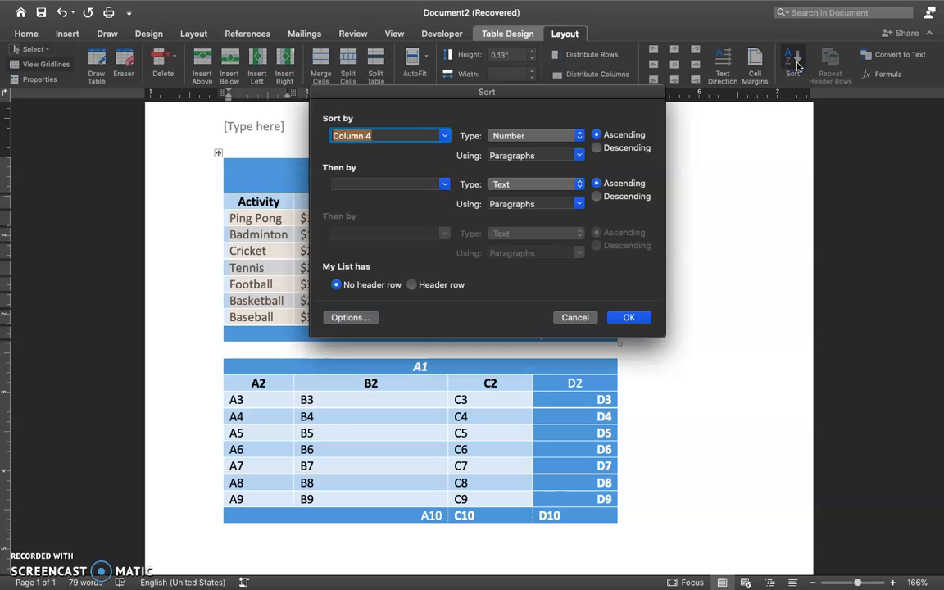
{"action": "left_click_drag", "start_coordinate": [428, 95], "coordinate": [365, 357]}
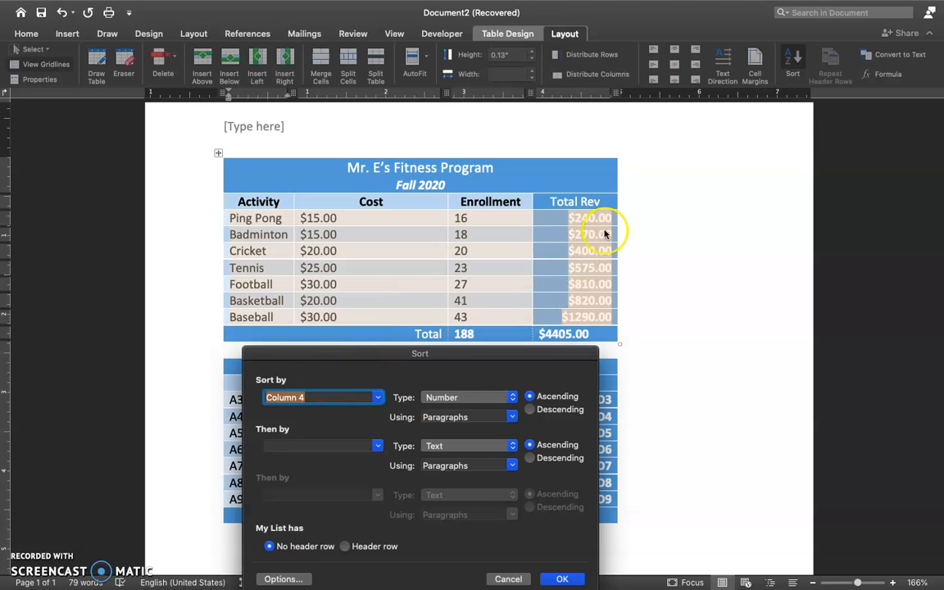
{"action": "left_click", "coordinate": [530, 409]}
{"action": "left_click", "coordinate": [561, 579]}
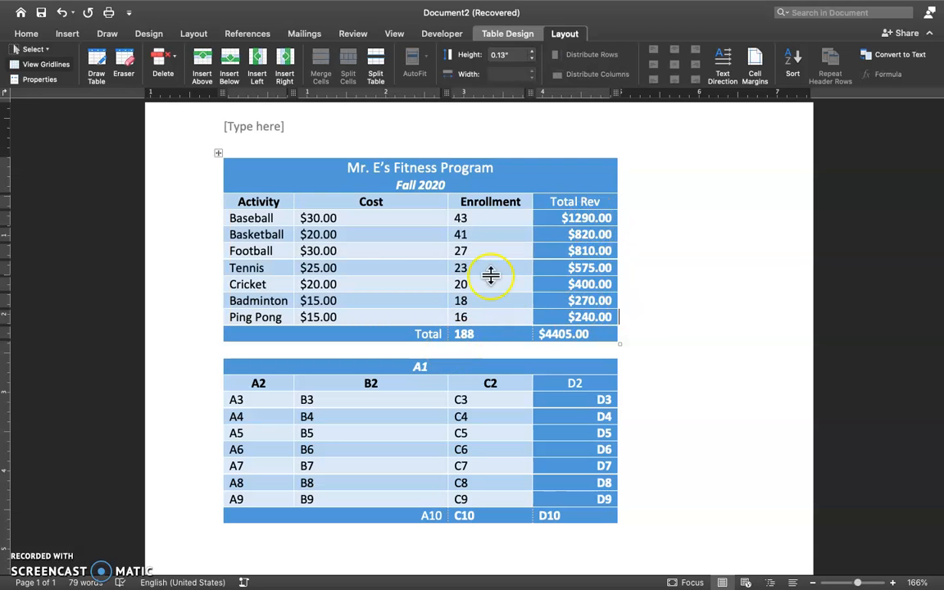
{"action": "key", "text": "ctrl+Left"}
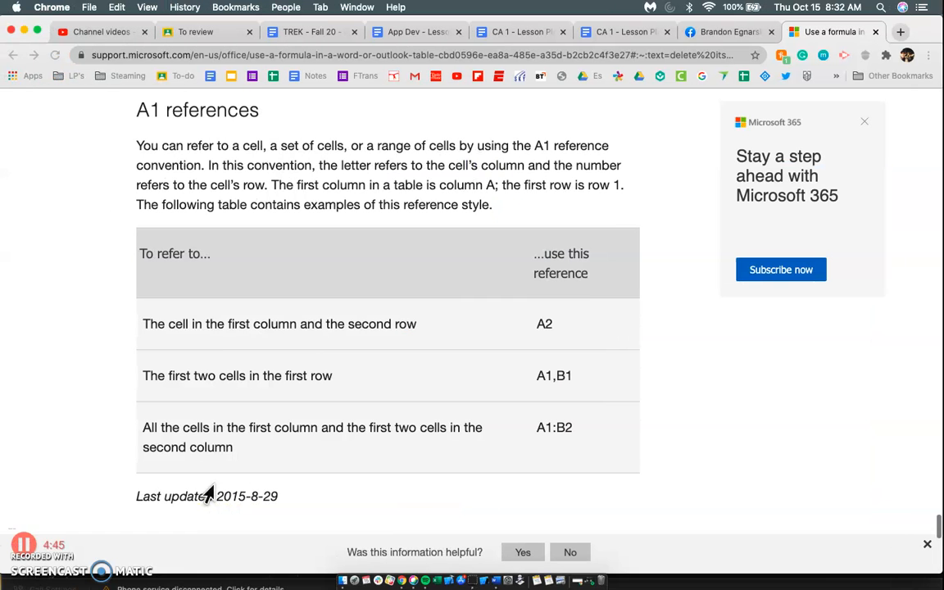